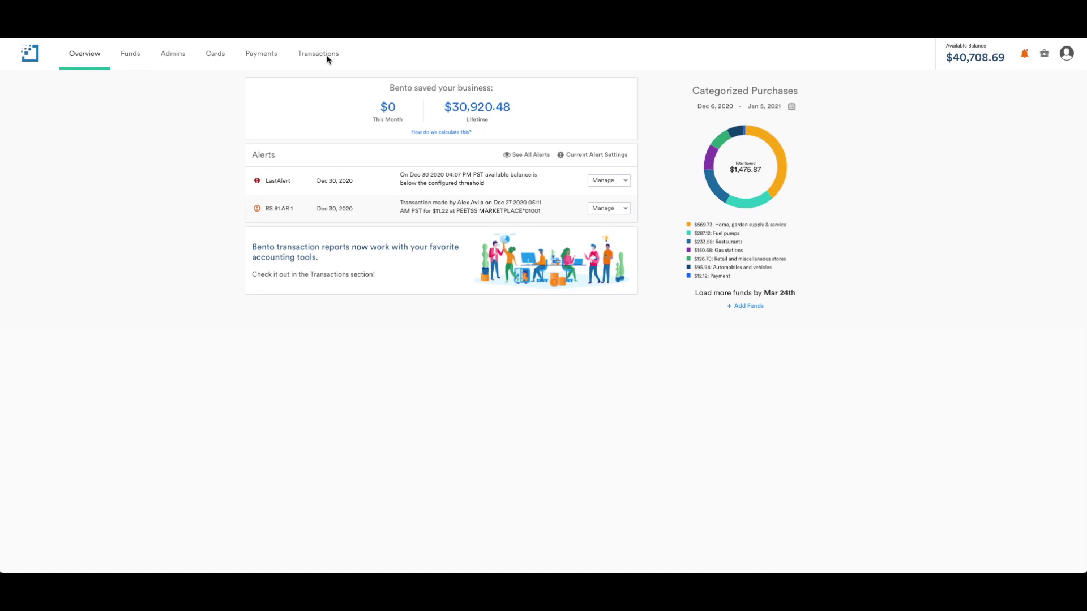
Go to the accounting view of the transactions and connect the accounting export to QuickBooks
click(327, 56)
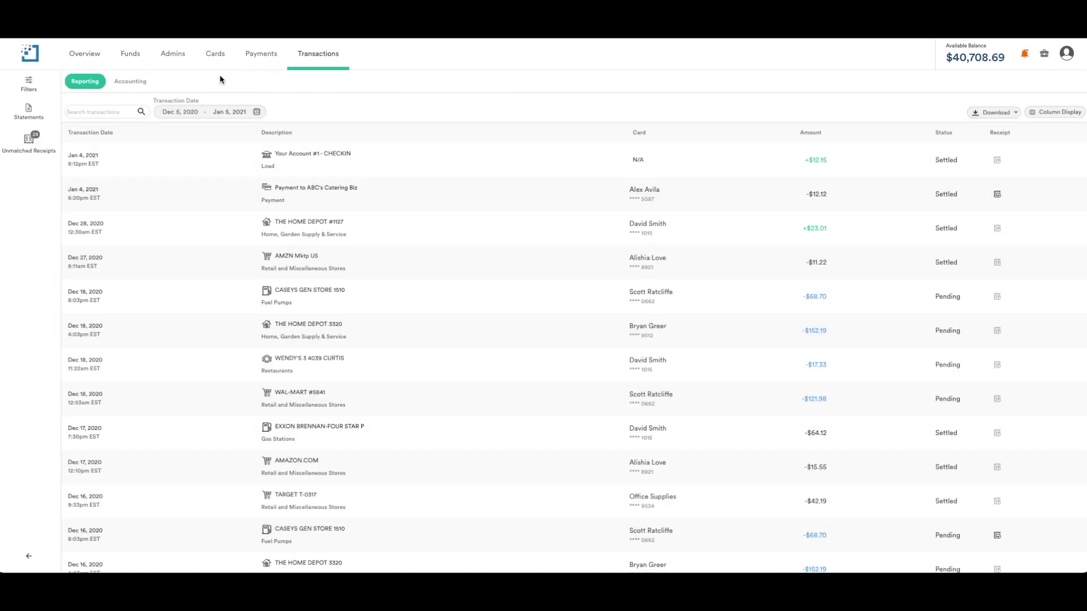
click(134, 88)
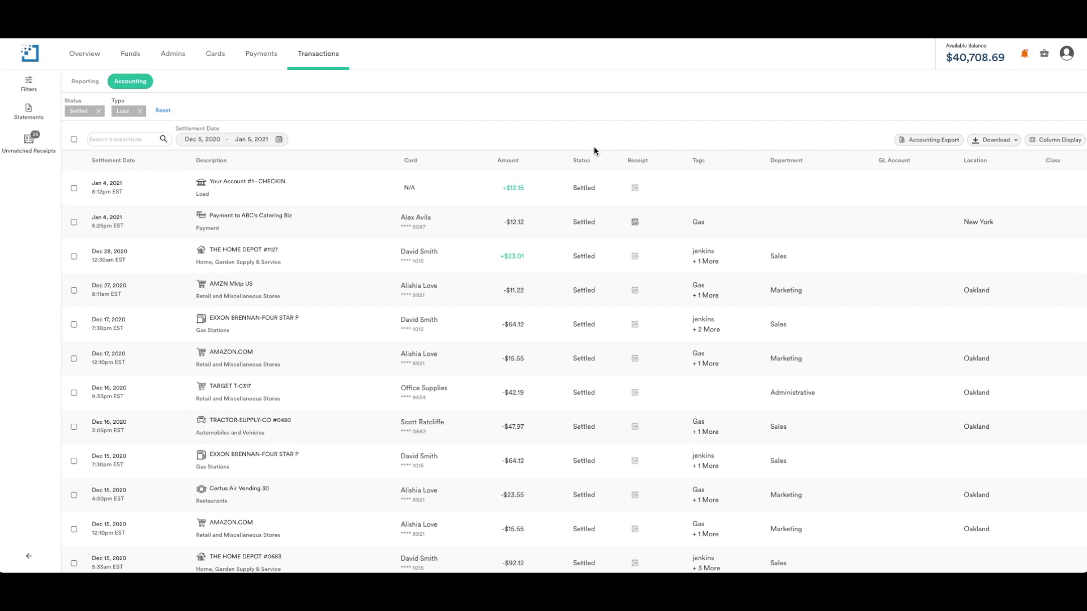
click(931, 144)
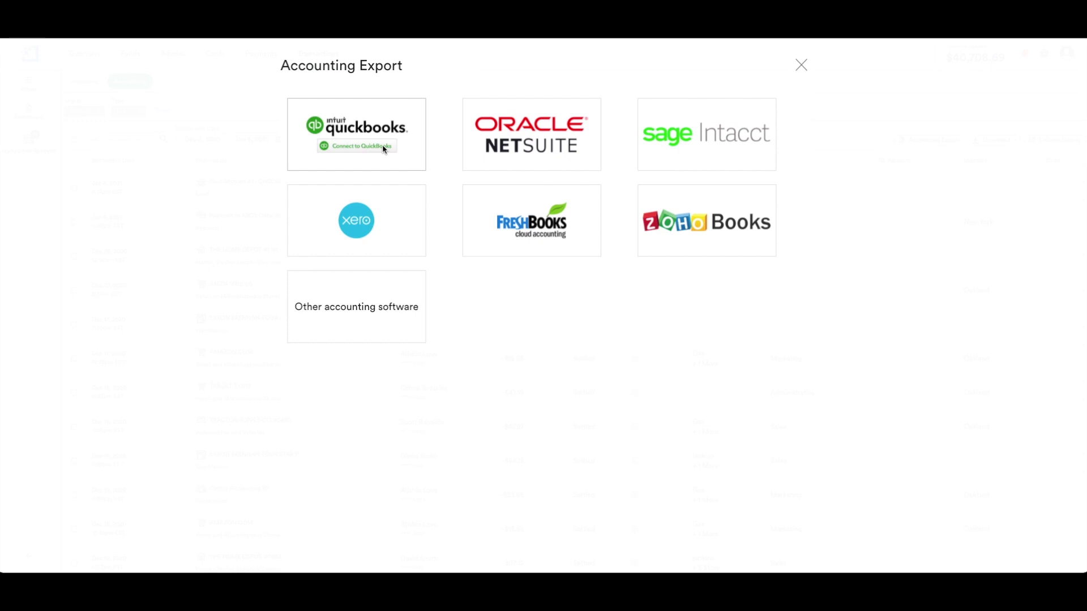
click(384, 149)
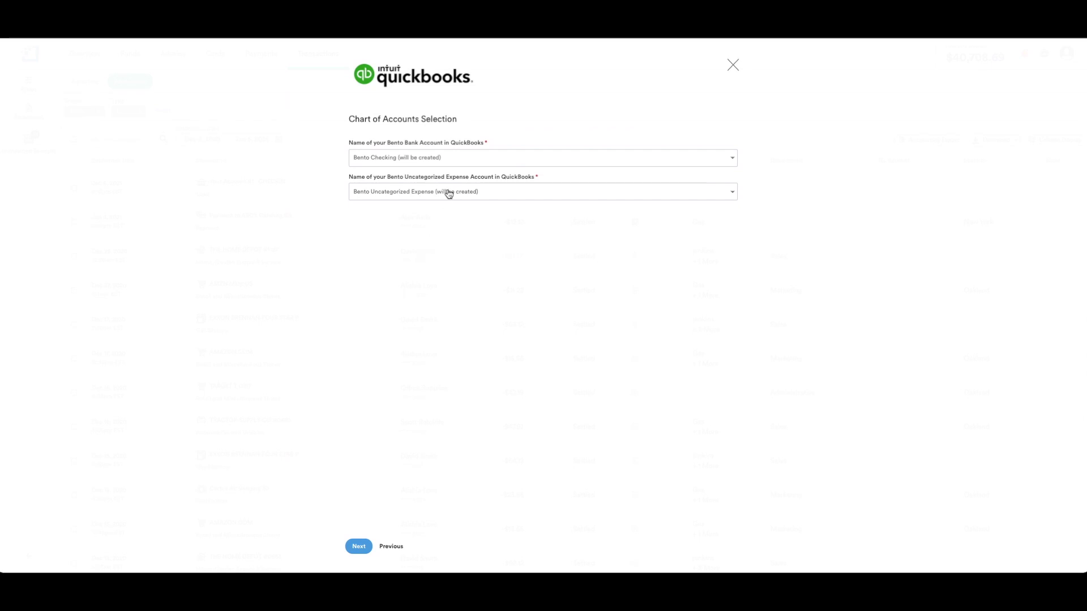
Keep Bento Checking as the QuickBooks bank account and Bento Uncategorized Expense as the expense account, and continue to the field mappings
click(452, 158)
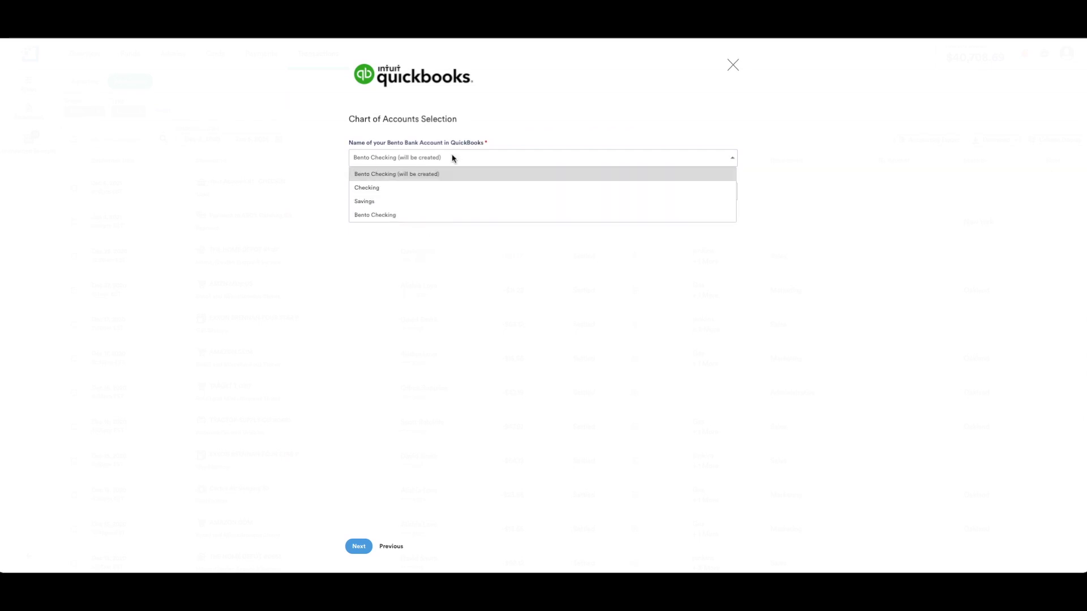
click(453, 159)
click(447, 196)
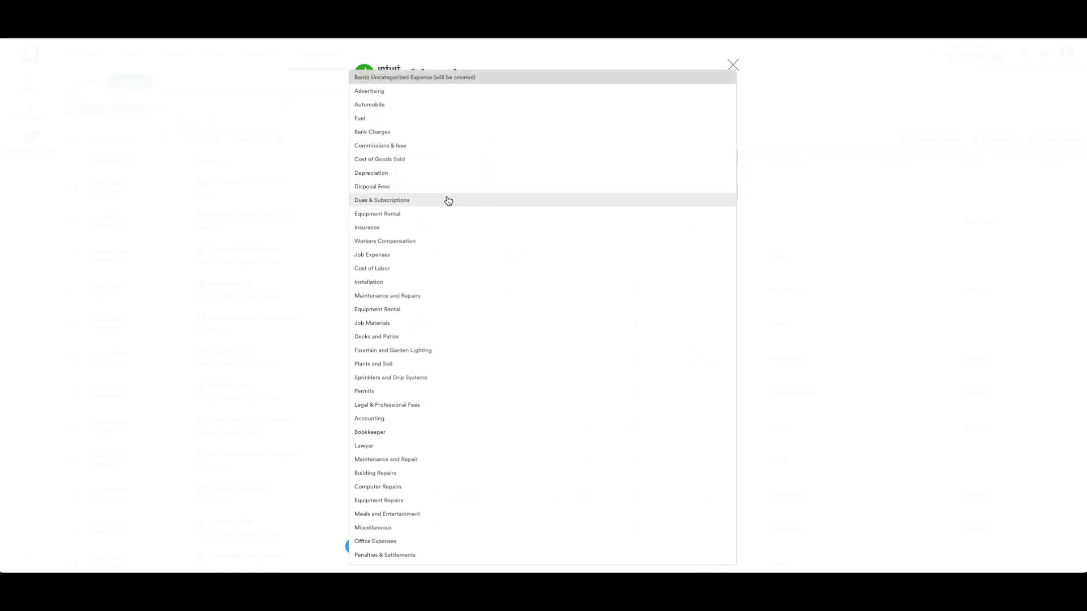
click(325, 246)
click(352, 544)
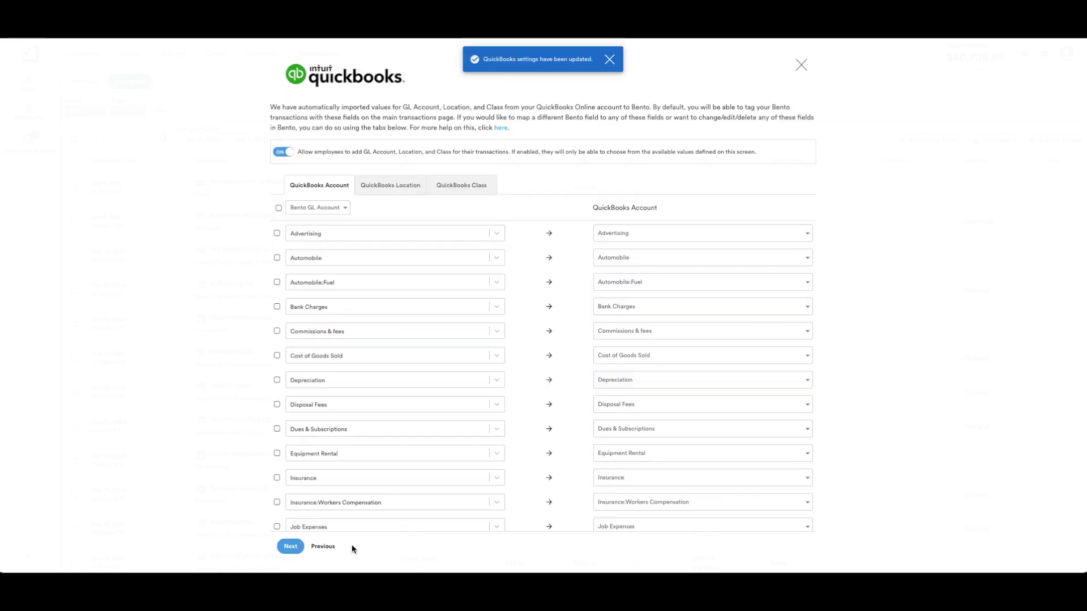
Review the imported QuickBooks account, location and class mappings
scroll(363, 450, down, 3)
scroll(363, 450, up, 3)
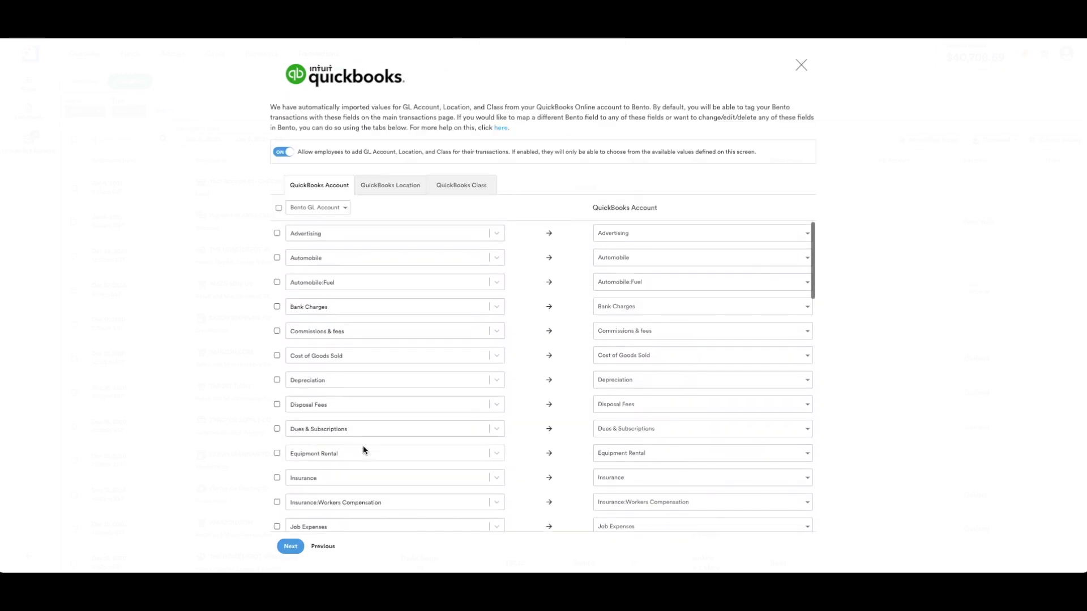
click(395, 185)
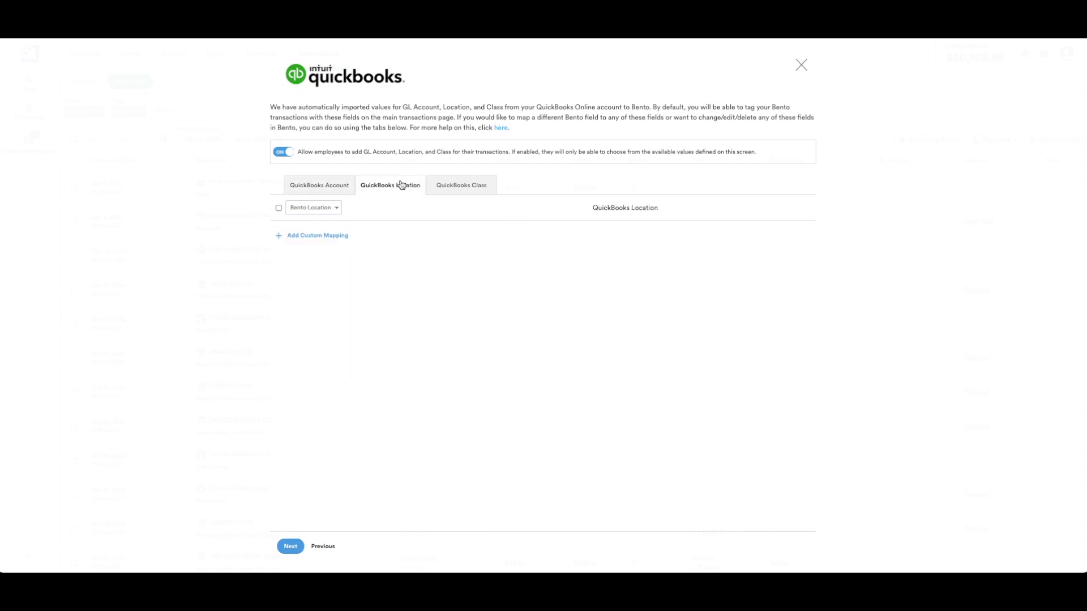
click(455, 187)
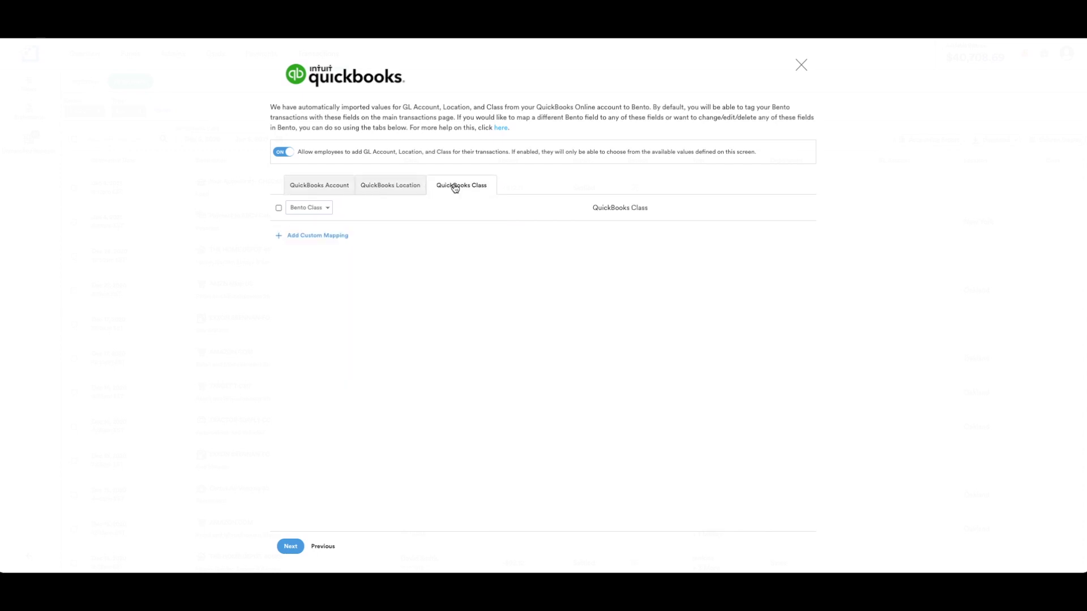
click(331, 189)
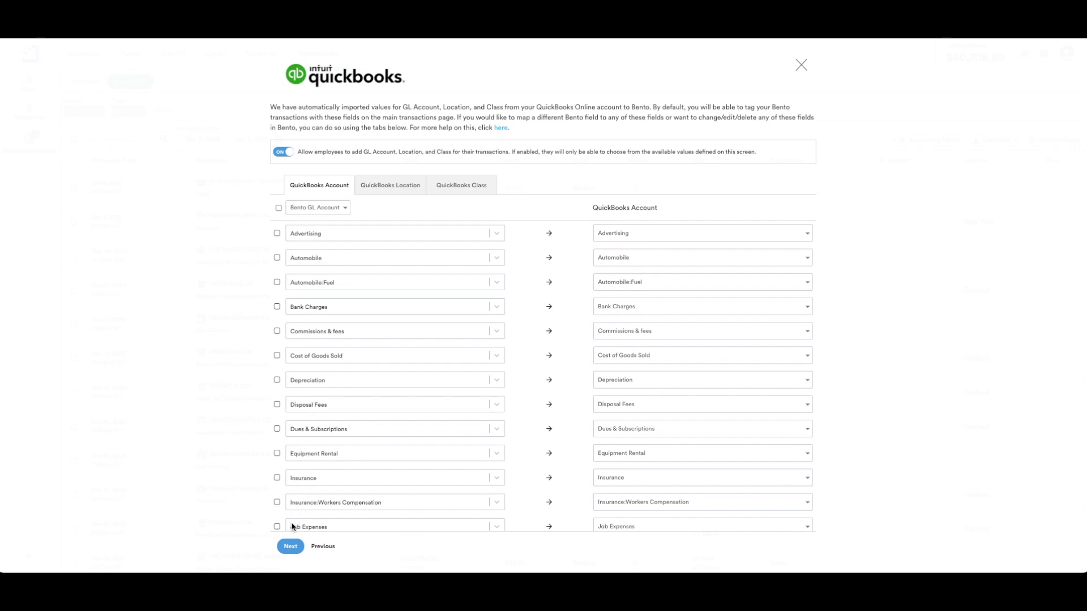
Examine the available Bento GL account and QuickBooks account choices for the Advertising mapping
click(291, 548)
click(352, 231)
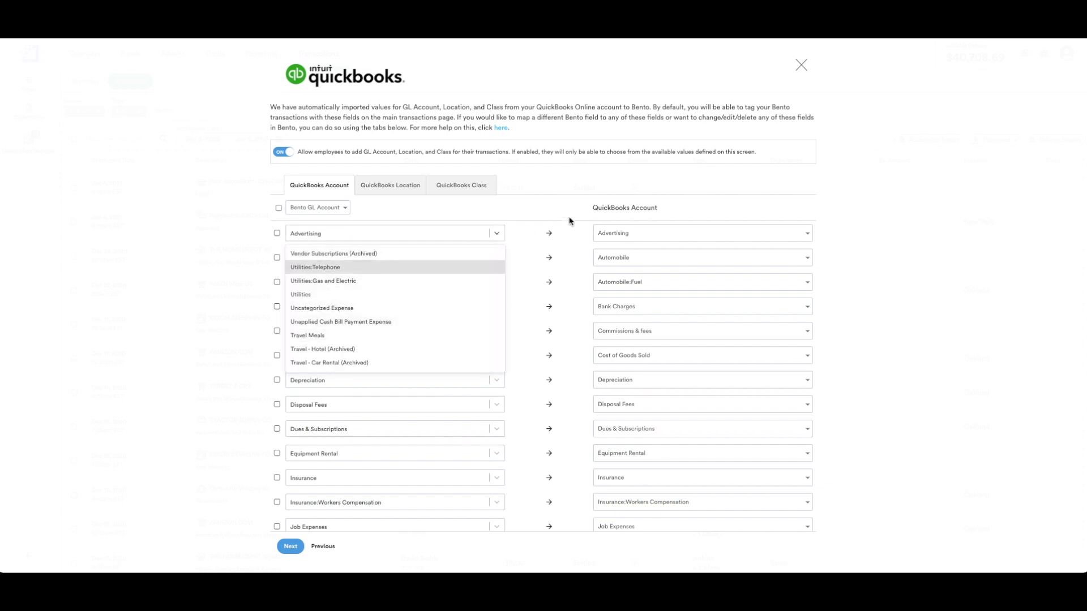
click(608, 240)
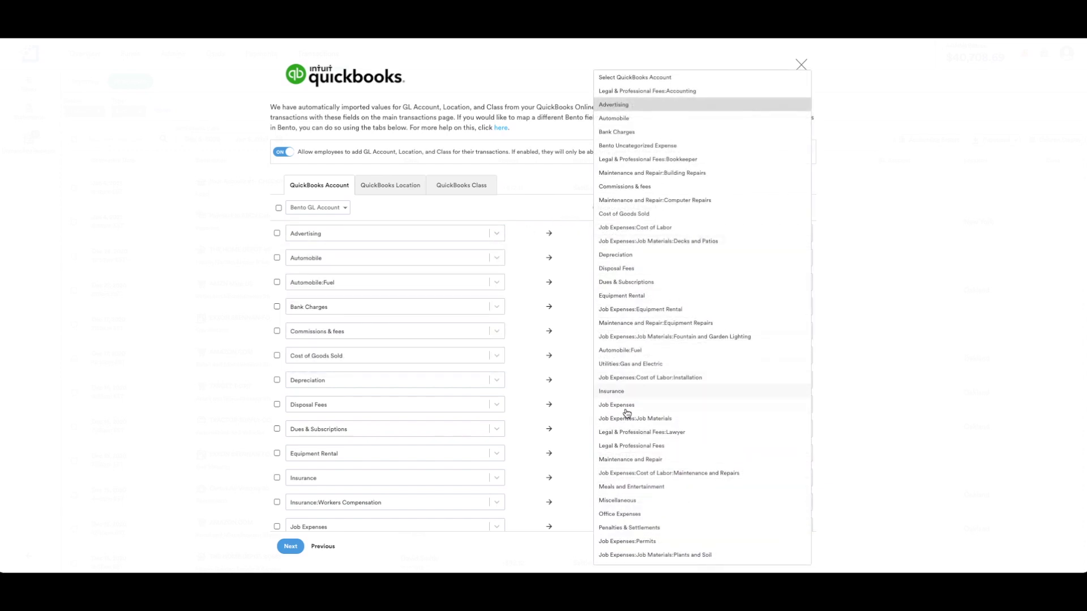
click(572, 209)
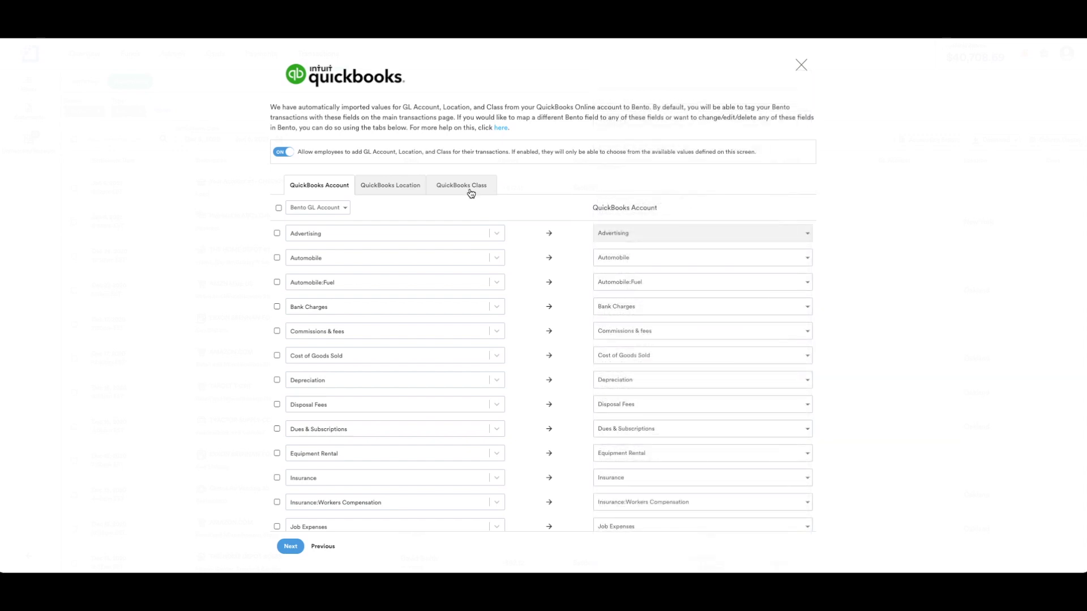
Try the employee permission switch for GL Account, Location and Class, and the selection of all account mappings
click(279, 153)
click(288, 153)
click(279, 208)
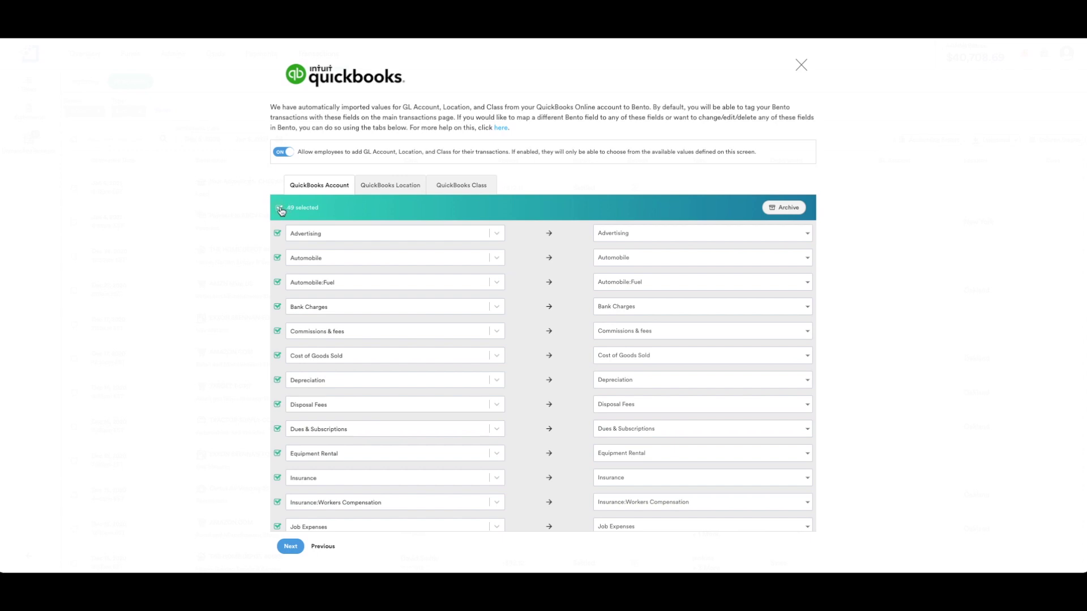
click(280, 209)
Switch the field mapped to QuickBooks accounts to Merchant Category and back to Bento GL Account
click(312, 209)
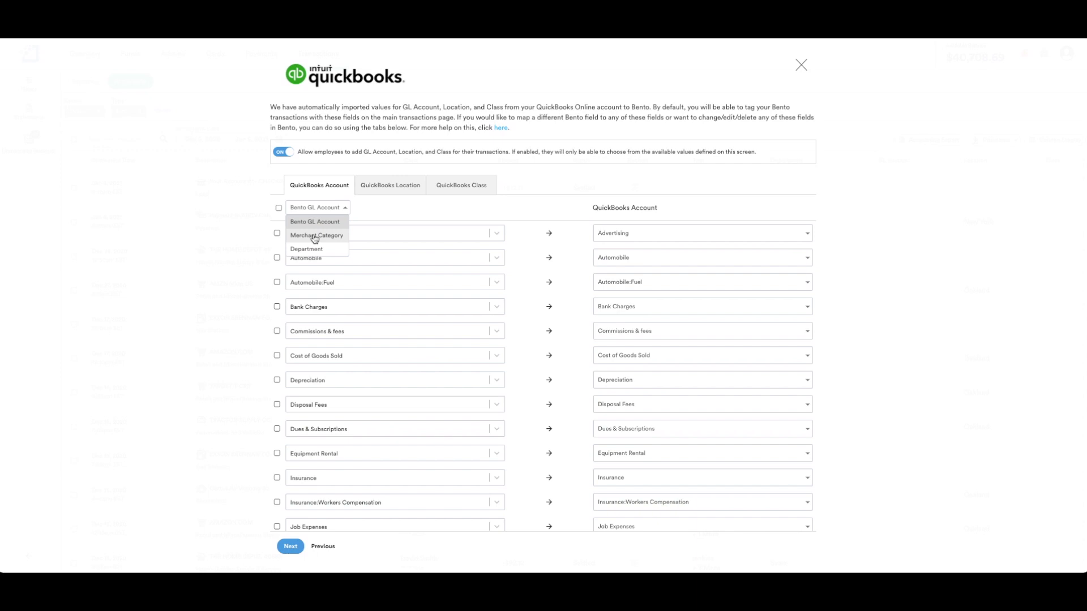
click(315, 238)
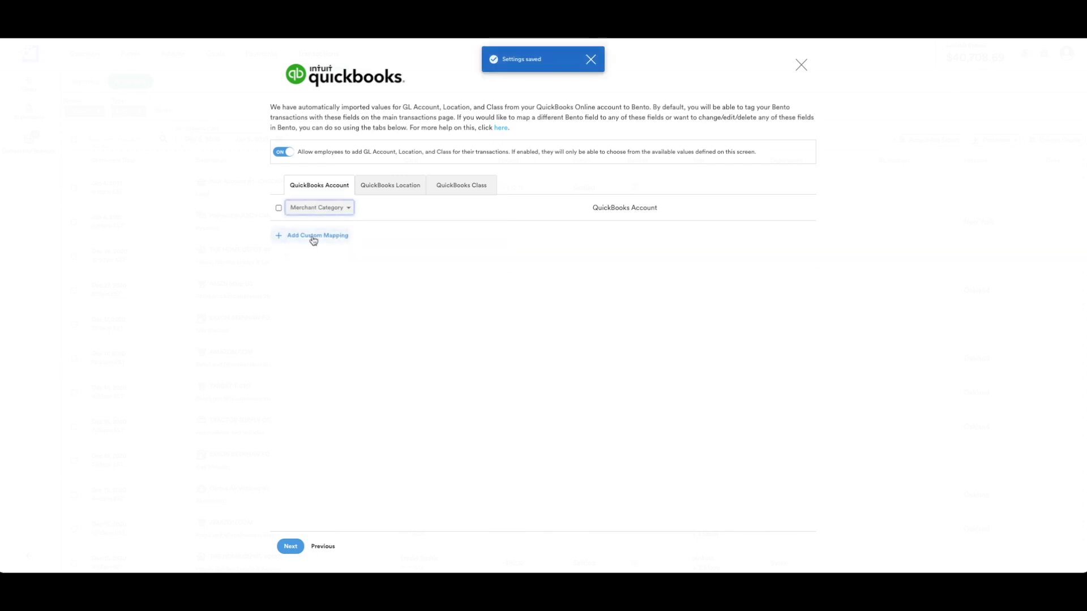
click(291, 209)
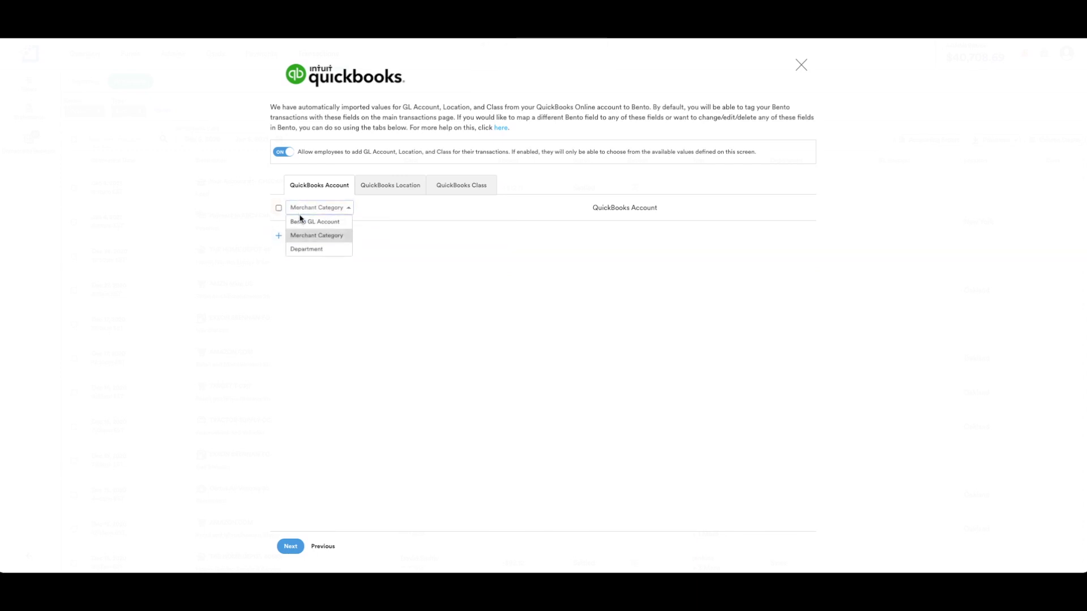
click(300, 222)
Finish the QuickBooks setup without importing past transactions, acknowledging the note about duplicate transactions
click(287, 548)
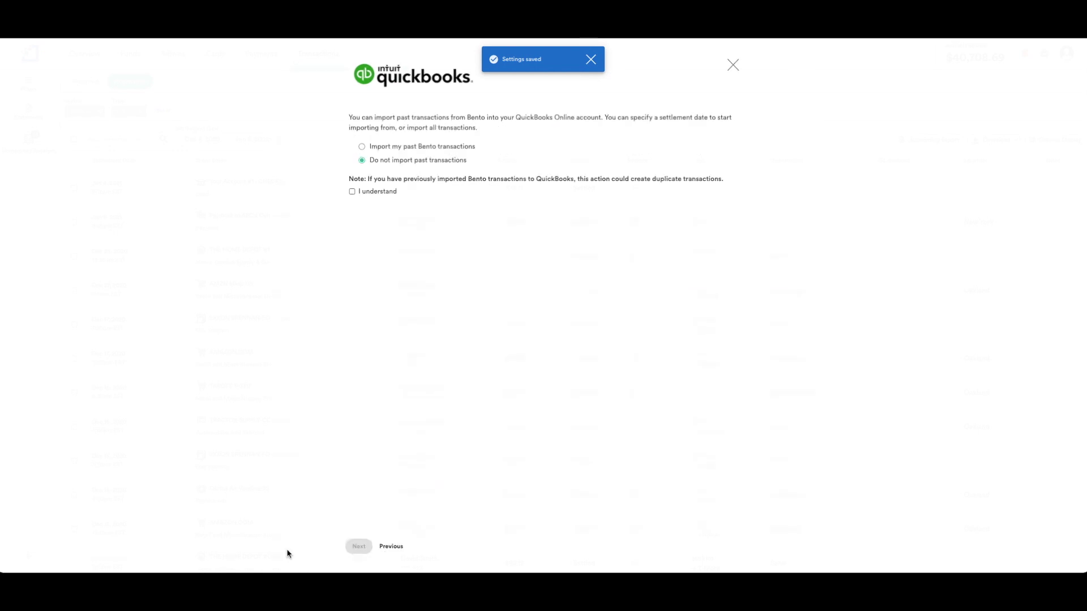
click(353, 193)
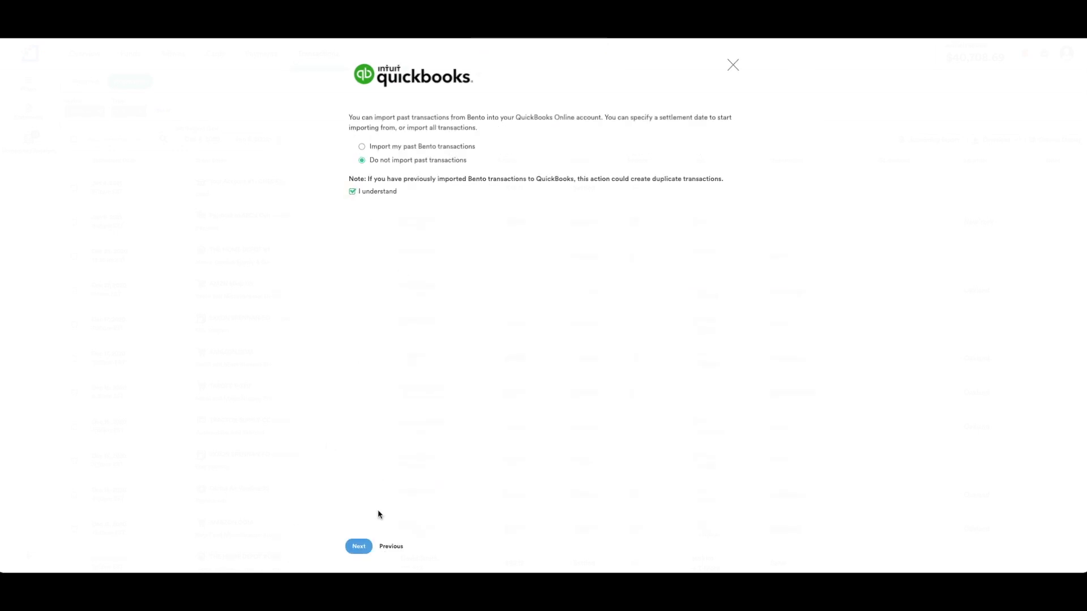
click(359, 546)
click(801, 68)
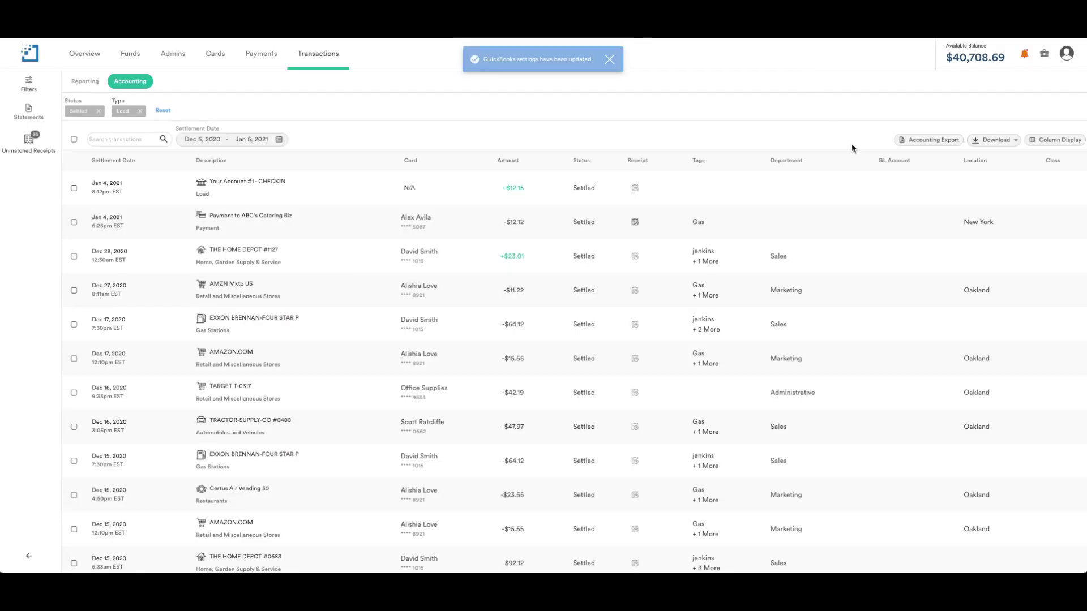
Look over the accounting export options and return to the transaction list
click(931, 140)
click(721, 88)
click(721, 88)
click(802, 65)
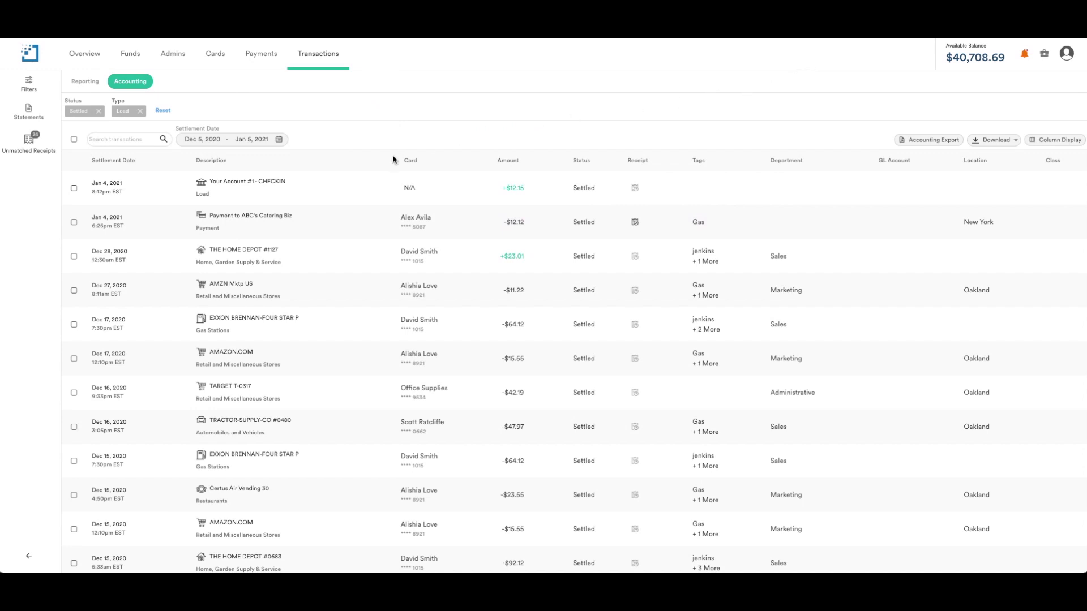
Check the settlement date range choices and the column display options of the transaction list
click(280, 141)
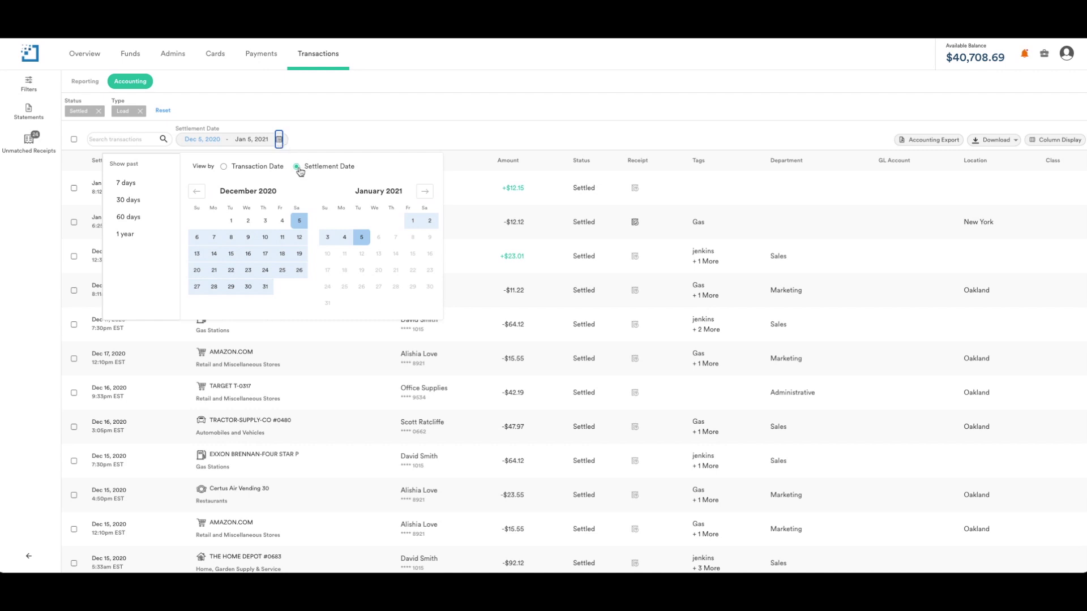
click(279, 142)
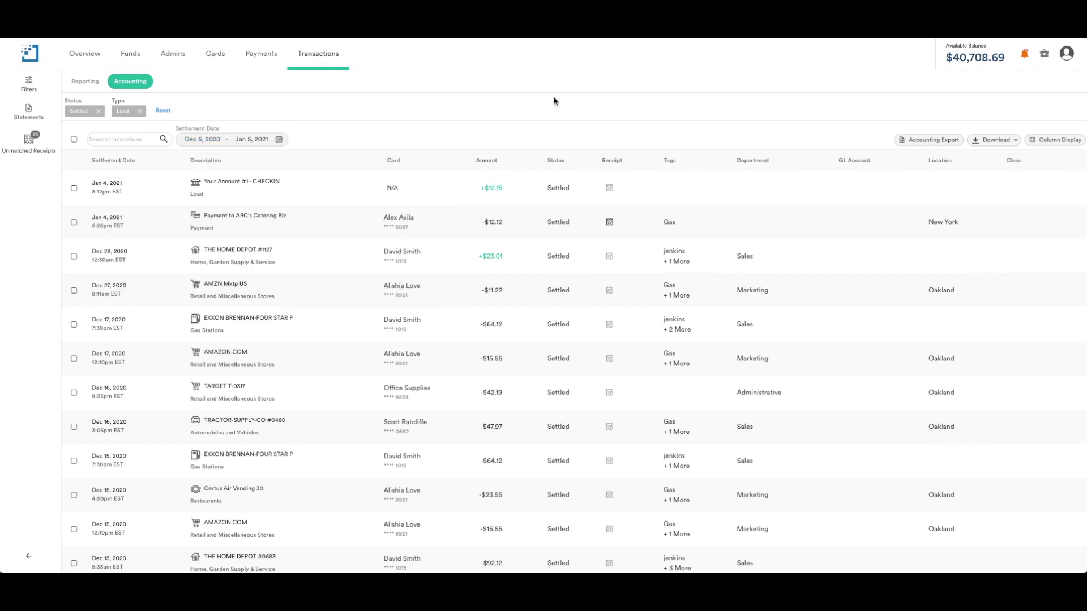
click(1047, 142)
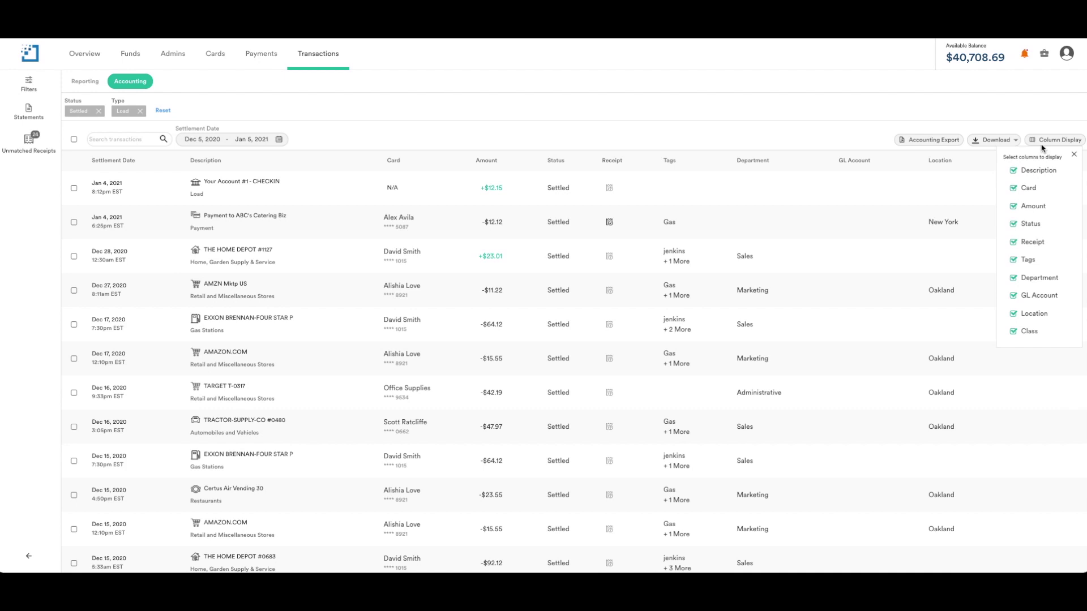
click(1042, 142)
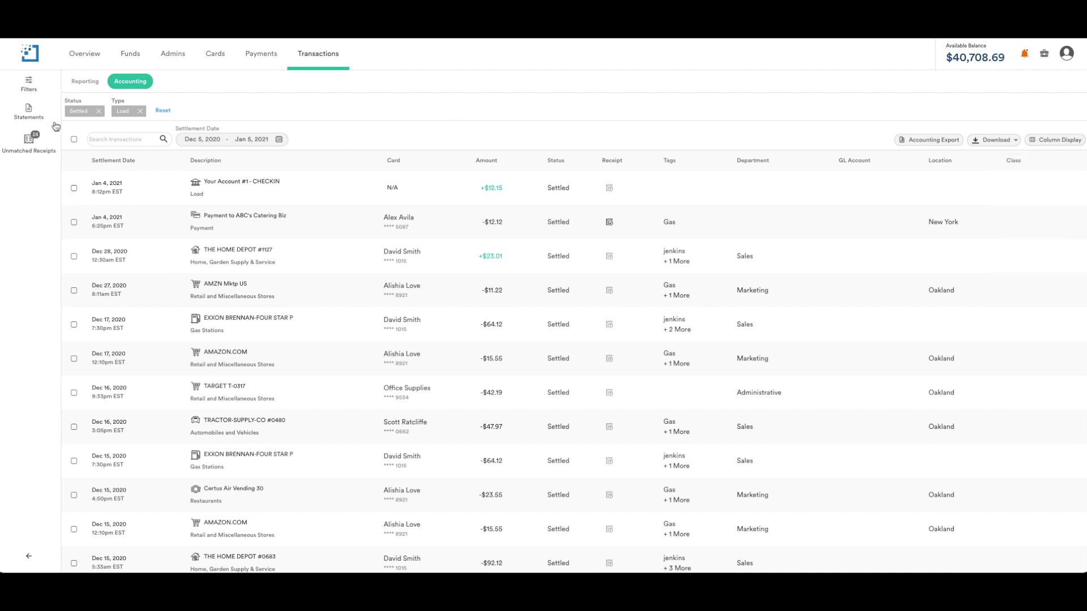
Filter the transactions to those with No Assigned GL Account
click(29, 84)
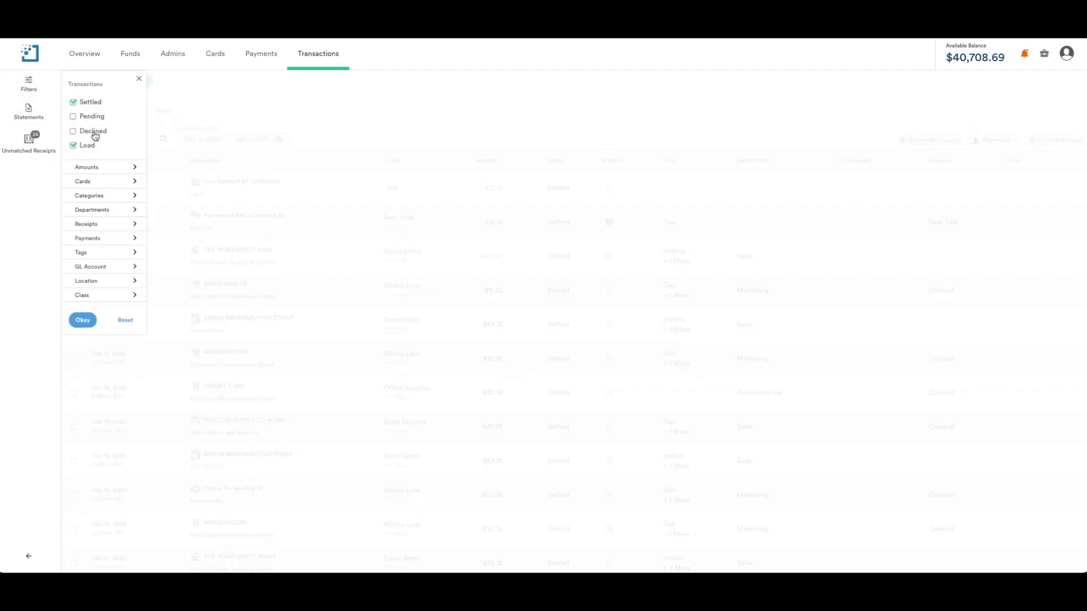
click(136, 269)
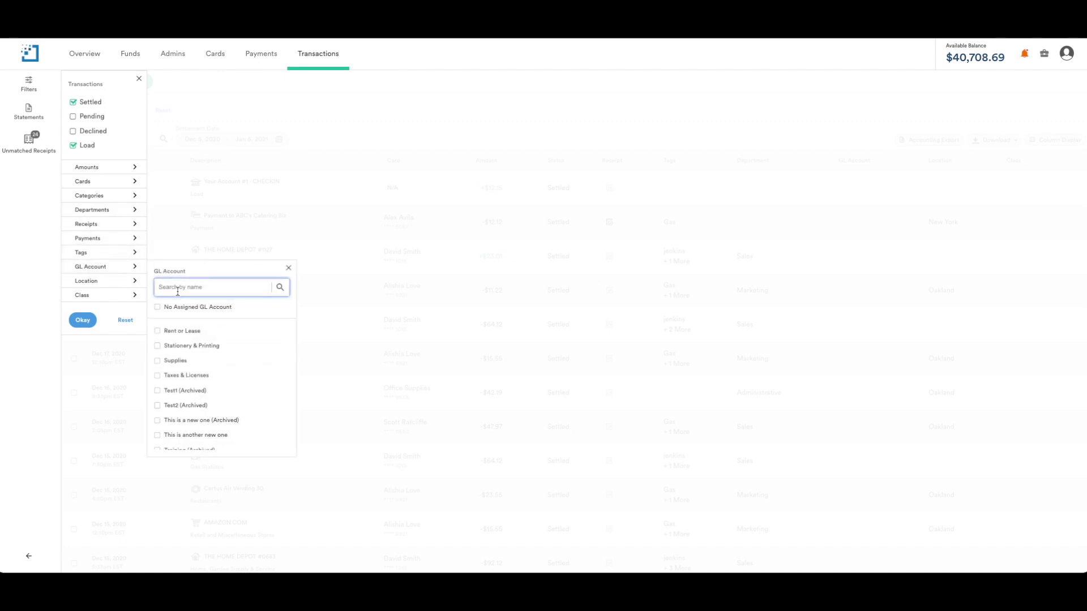
scroll(186, 416, down, 1)
scroll(187, 416, down, 3)
scroll(187, 416, up, 4)
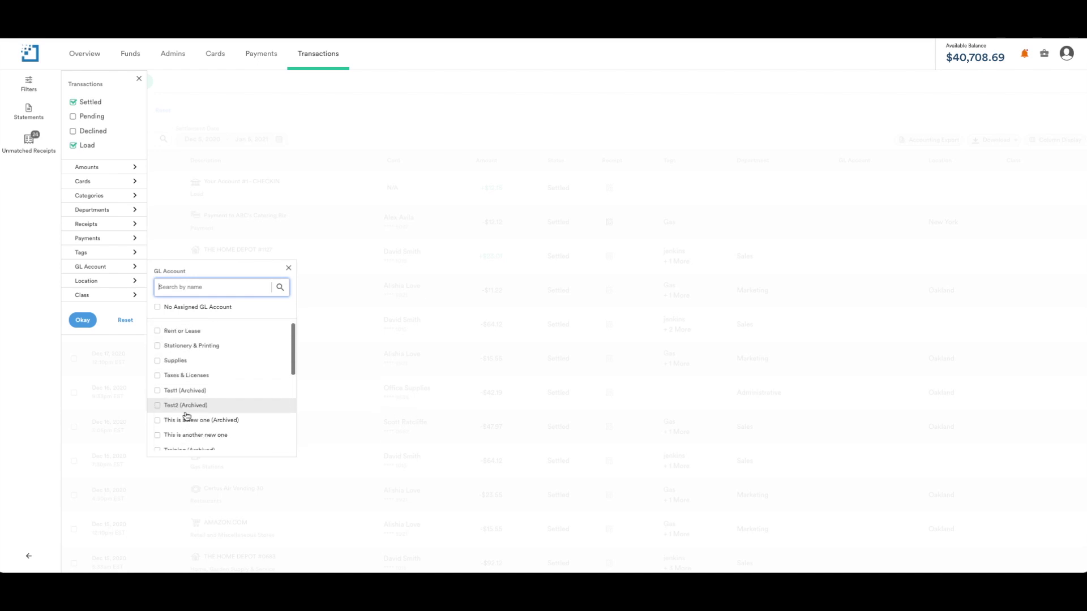
click(158, 308)
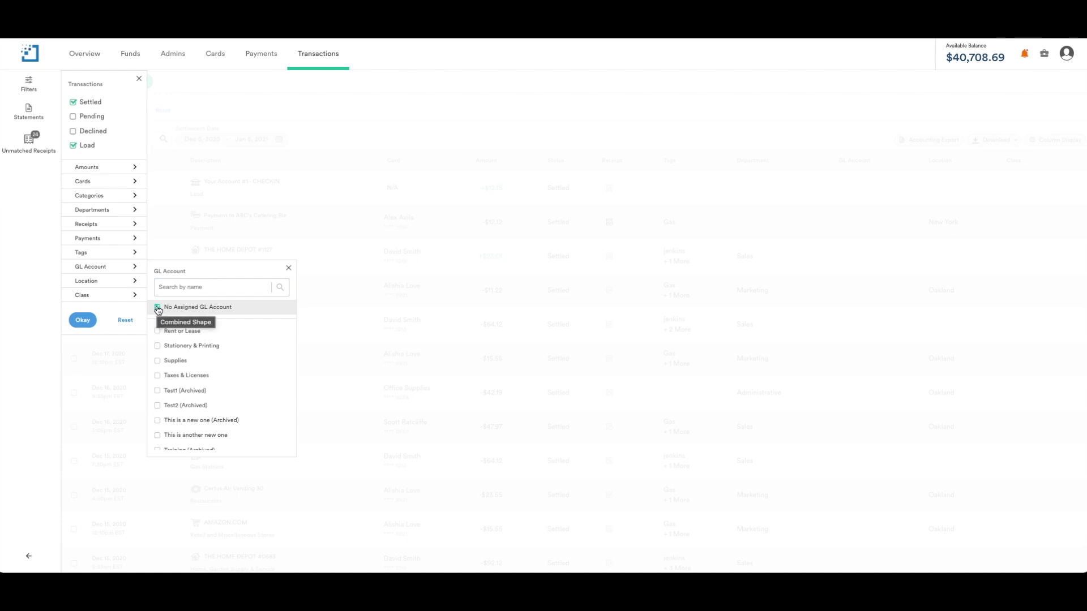
click(85, 324)
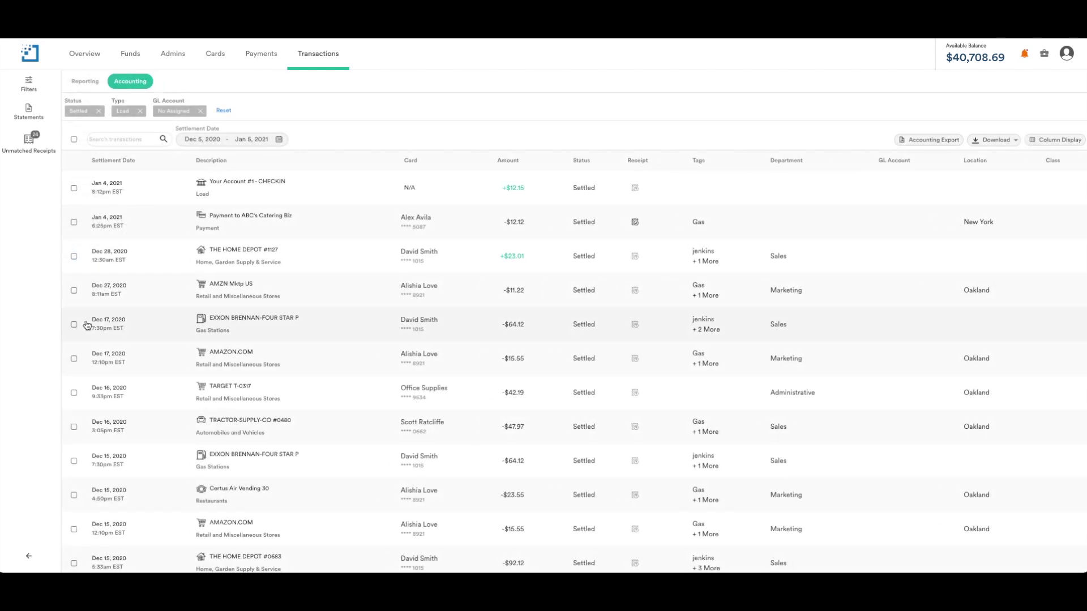
Assign the GL account Office Expenses to all filtered transactions on the page and save
click(74, 139)
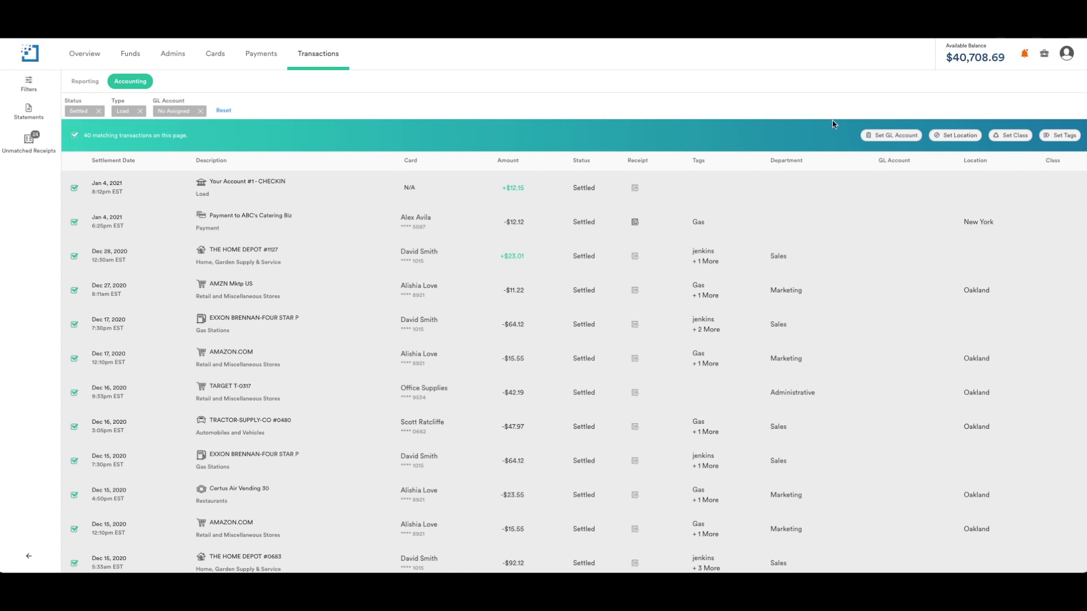
click(898, 137)
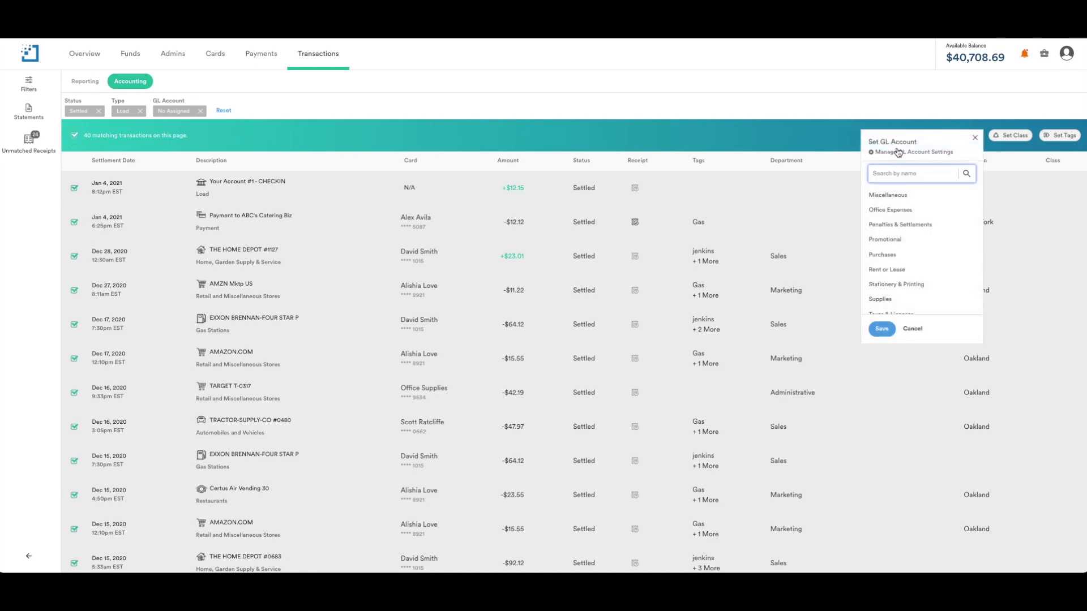
click(898, 210)
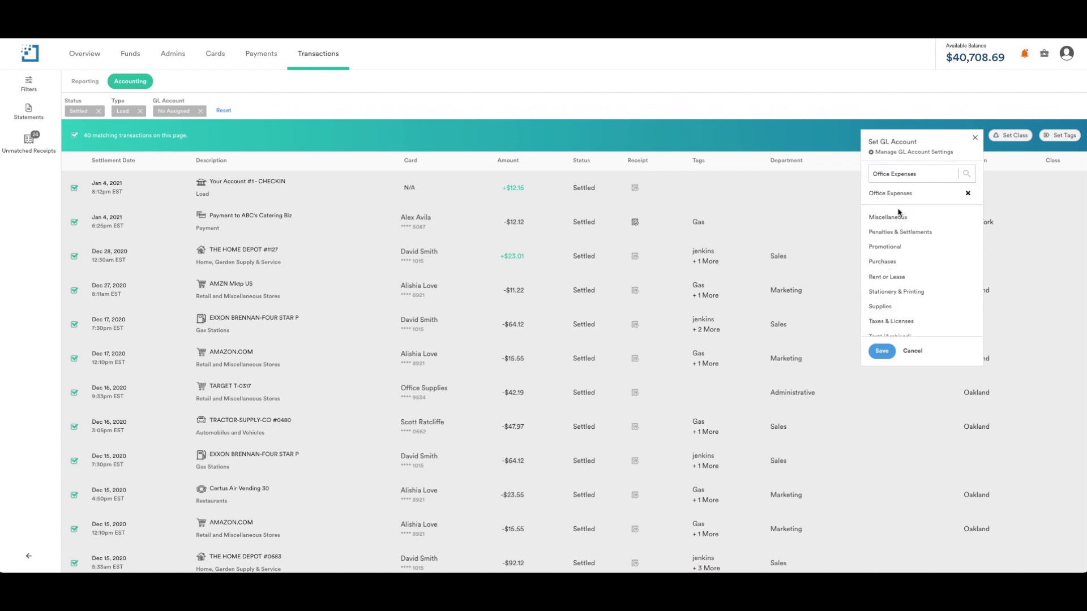
click(881, 351)
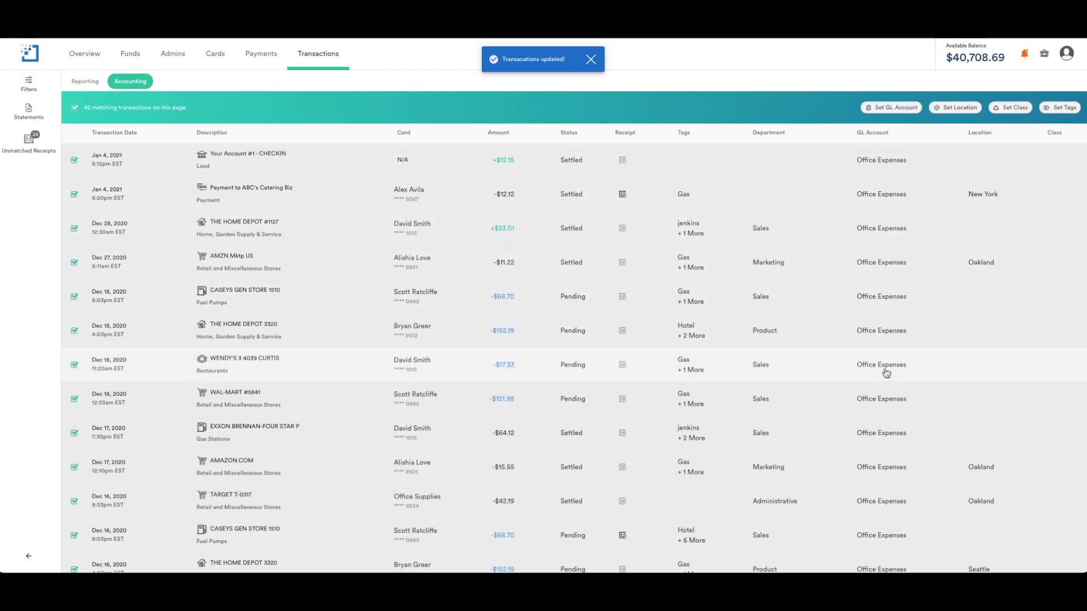
Deselect all transactions, open the accounting export, and switch the automatic daily QuickBooks Online sync on and back off
click(74, 108)
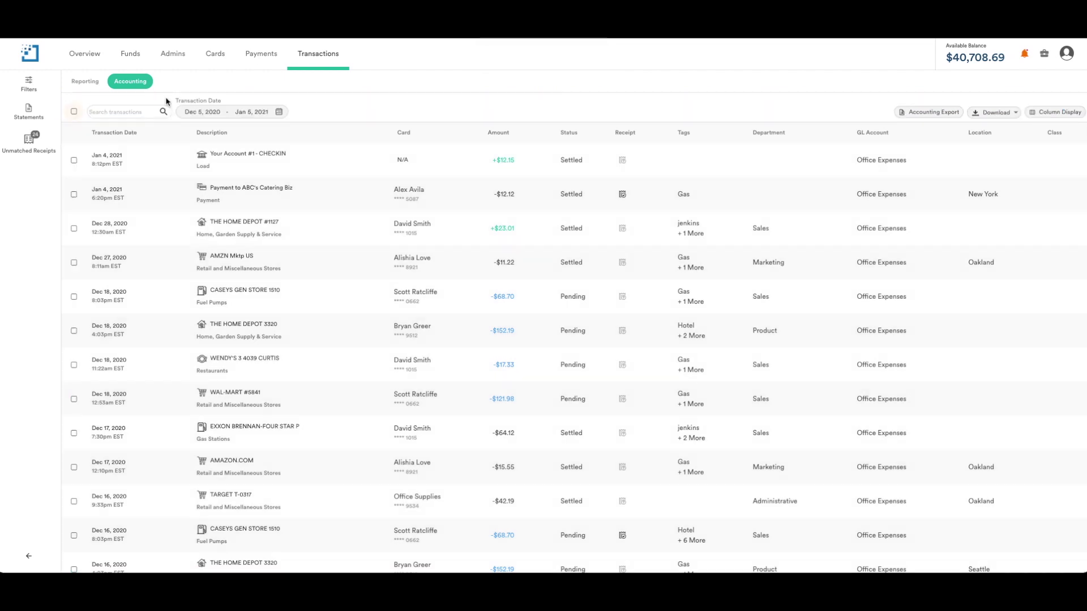
click(912, 112)
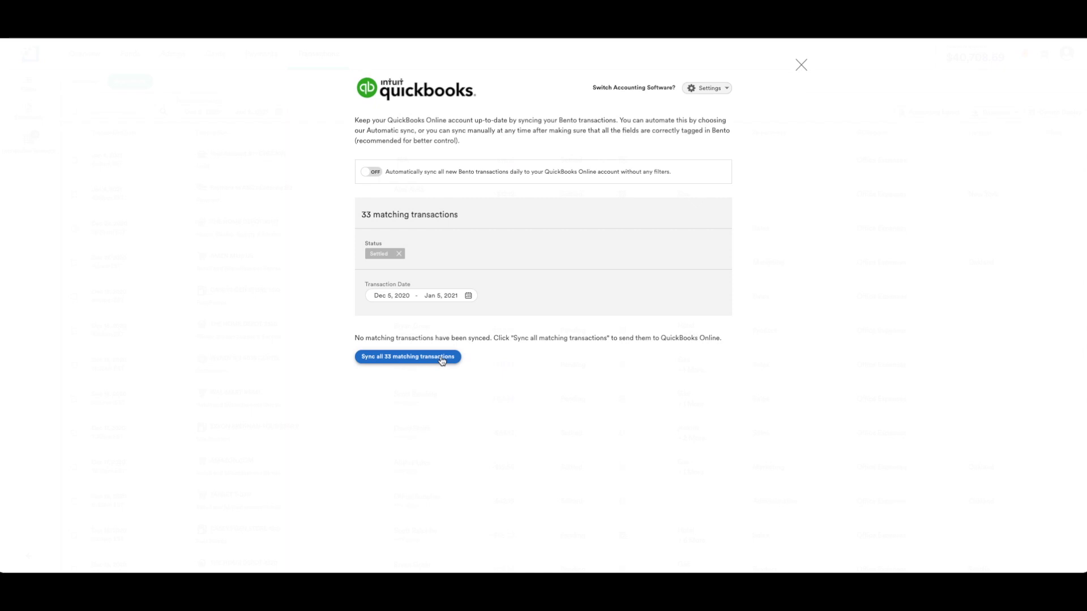
click(373, 172)
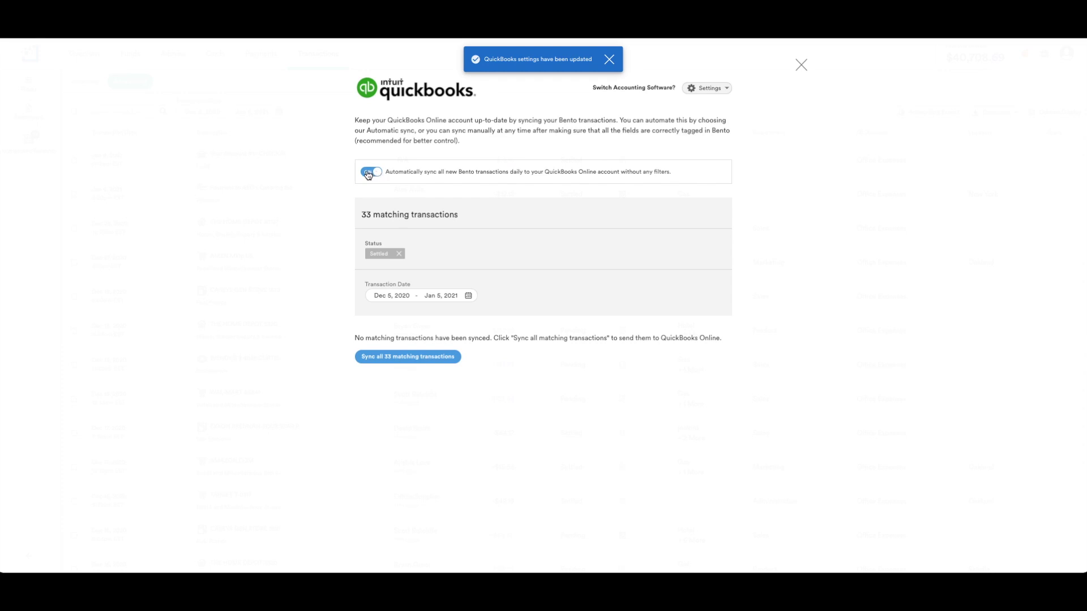
click(368, 173)
Check the QuickBooks settings options for custom mapping, account editing and disconnecting, and return to the transaction list
click(712, 89)
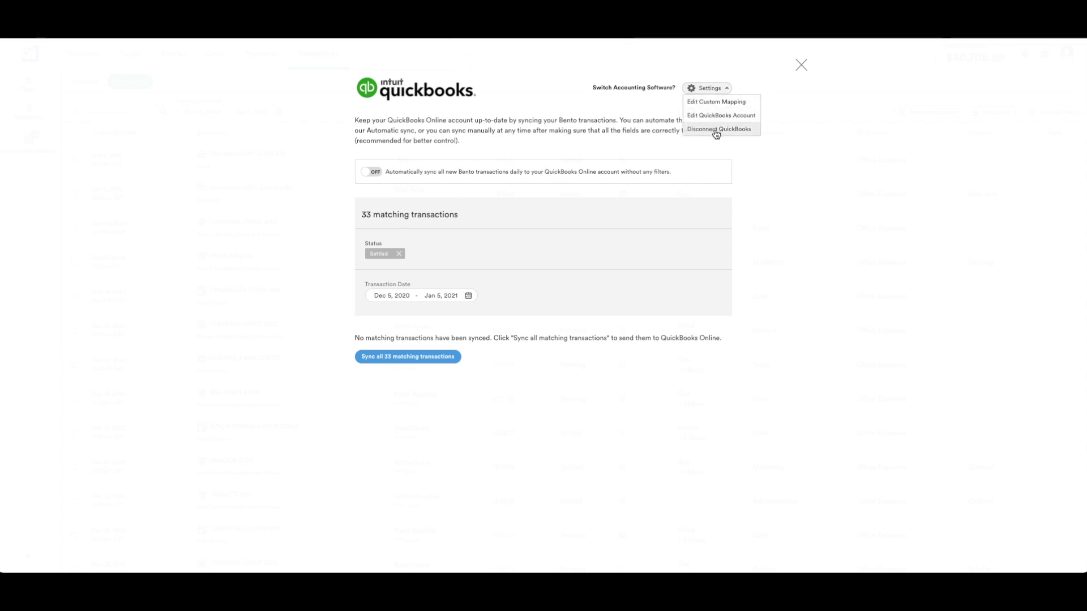
click(718, 91)
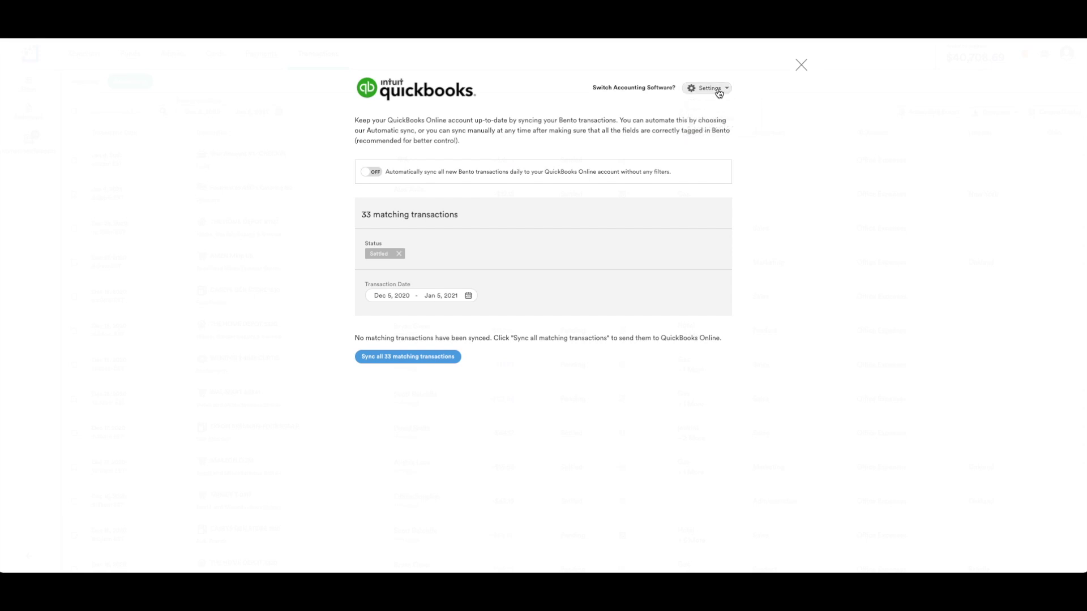
click(801, 66)
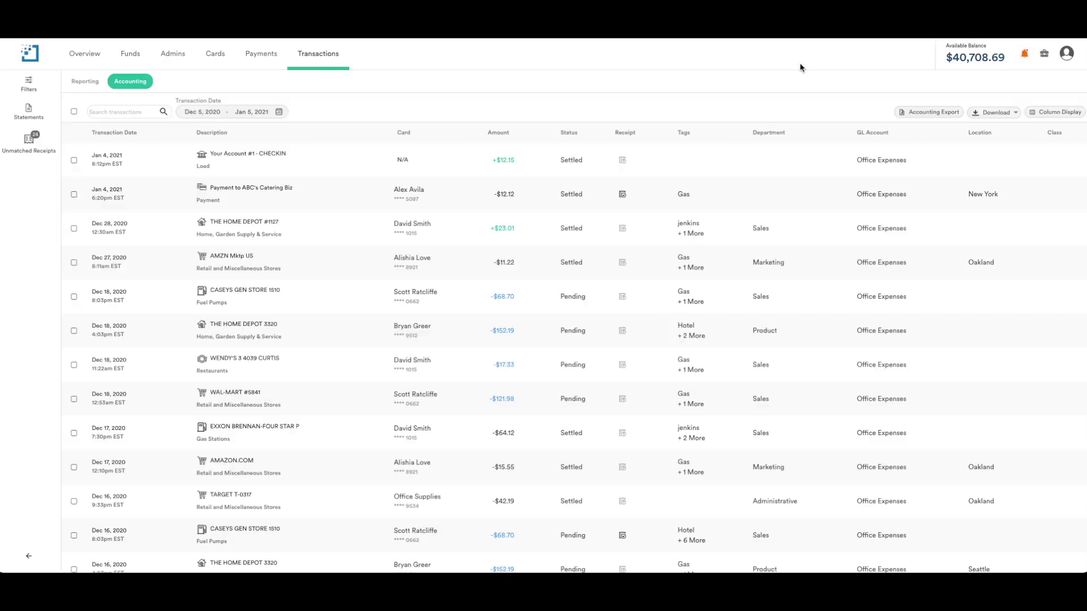